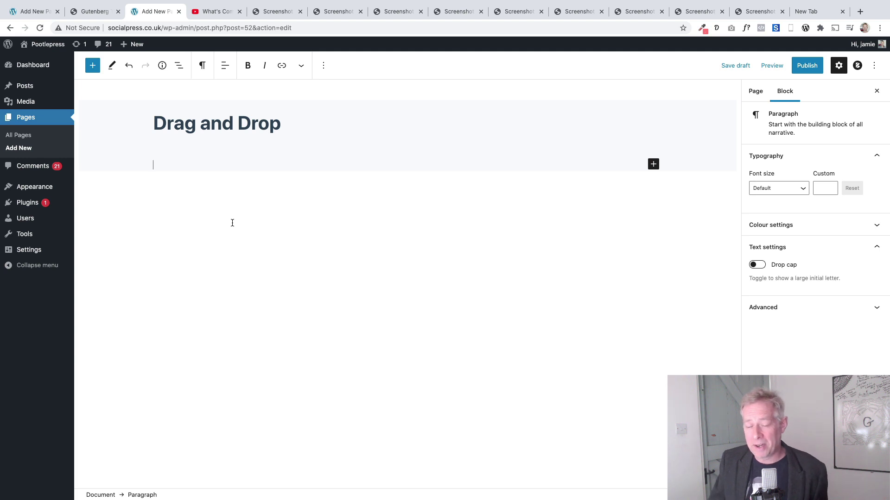
# Drag a Heading block below the empty paragraph and type 'Welcome to our website' into it
pyautogui.click(89, 69)
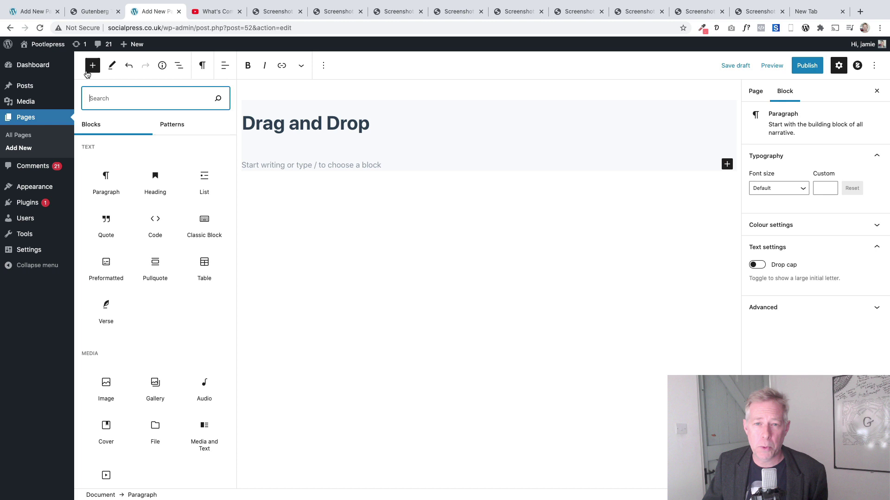
pyautogui.moveTo(155, 183); pyautogui.dragTo(418, 168)
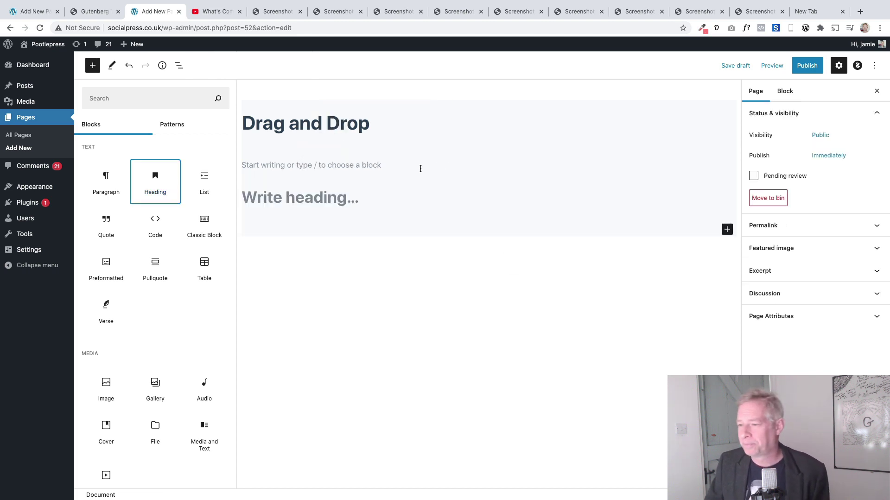
pyautogui.click(358, 202)
pyautogui.write('Welcome to ouir')
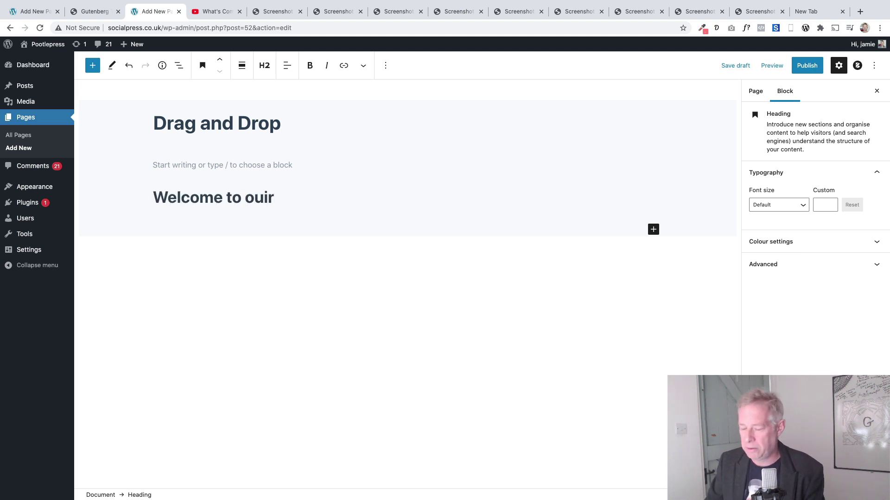
pyautogui.press('BackSpace')
pyautogui.press('BackSpace')
pyautogui.write('r website')
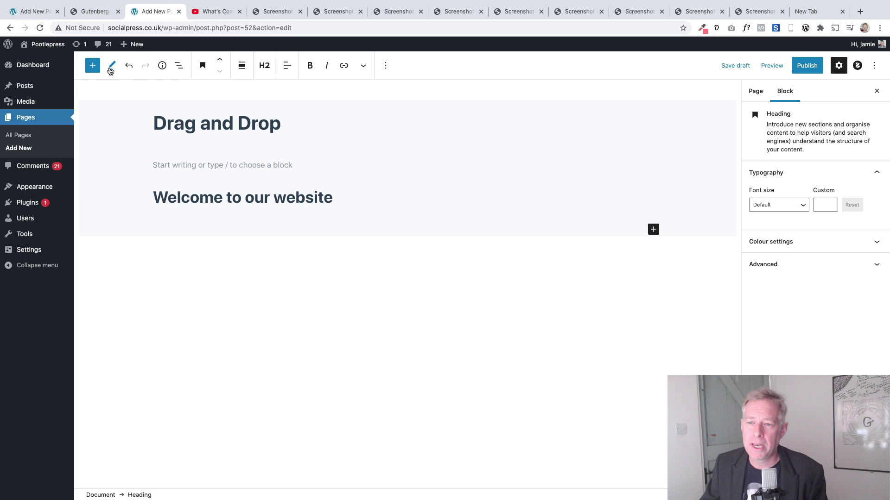
# Insert an Image block below the heading with the portrait of the woman with bangs
pyautogui.click(93, 65)
pyautogui.write('image')
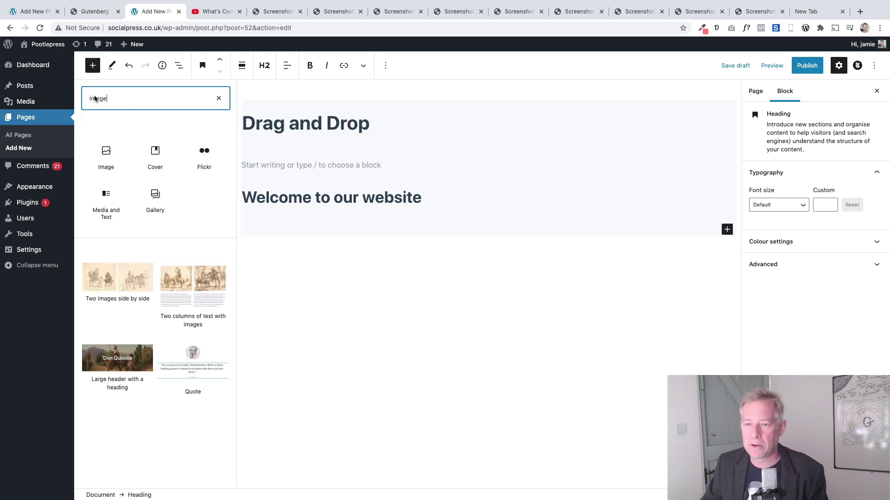
pyautogui.moveTo(98, 147); pyautogui.dragTo(416, 220)
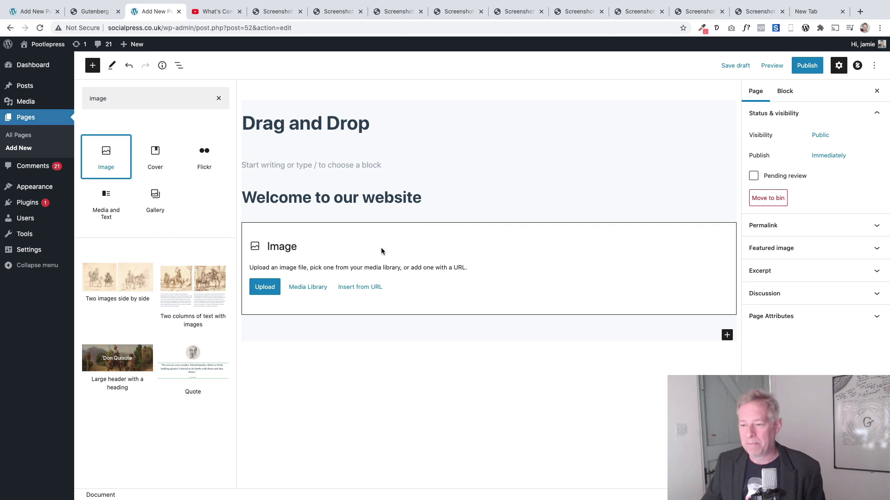
pyautogui.click(308, 287)
pyautogui.click(223, 287)
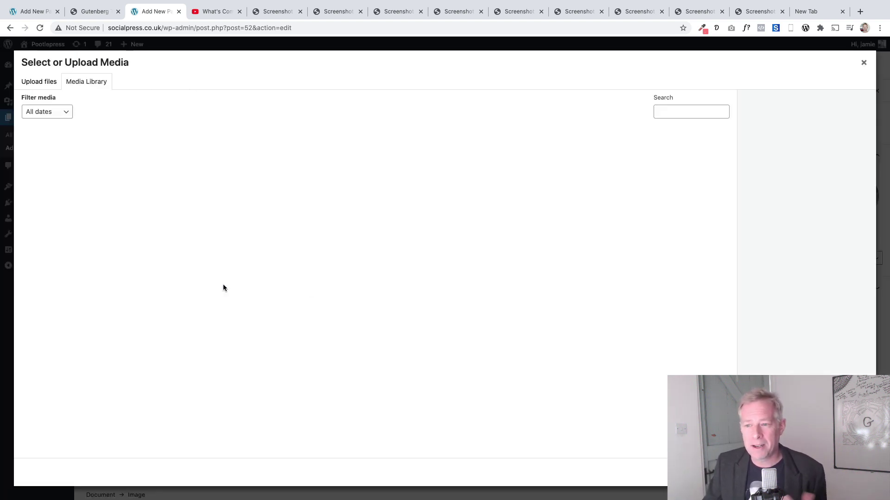
pyautogui.click(389, 167)
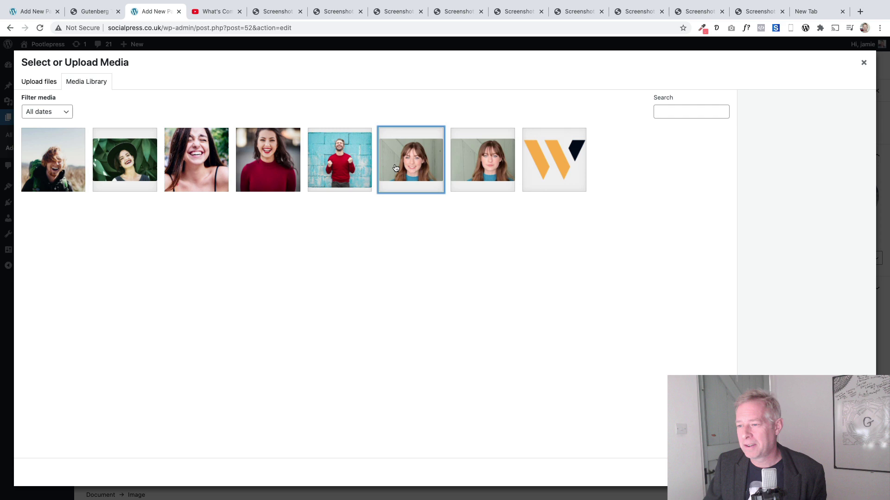
pyautogui.click(847, 472)
# Delete the empty paragraph under the title
pyautogui.scroll(6, 457, 371)
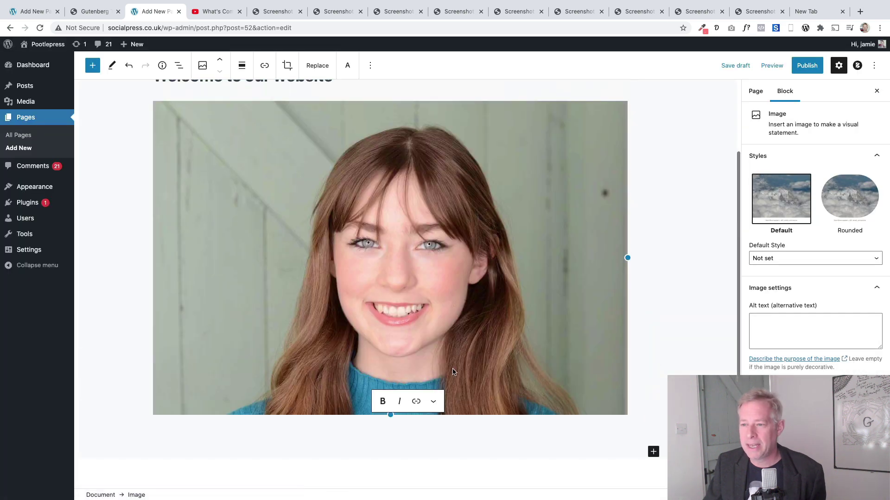
pyautogui.click(269, 166)
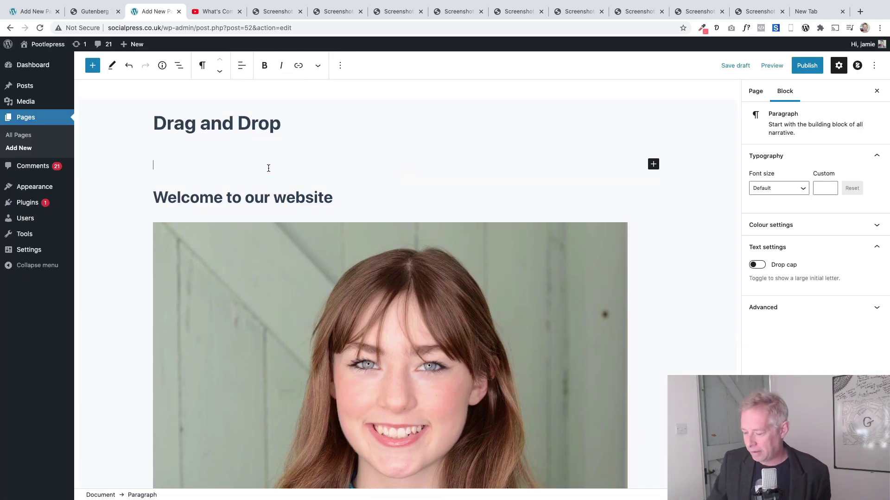
pyautogui.press('BackSpace')
# Add an empty Gallery block below the photo
pyautogui.click(88, 68)
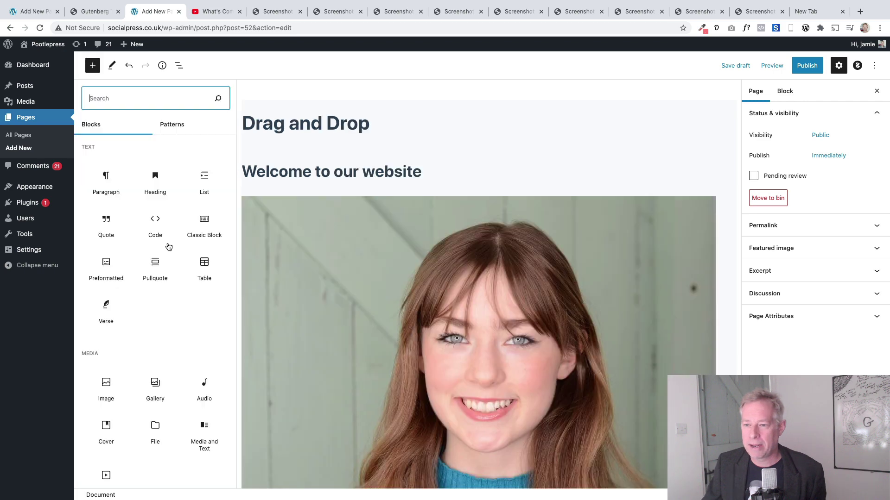
pyautogui.scroll(-5, 185, 309)
pyautogui.scroll(-3, 398, 310)
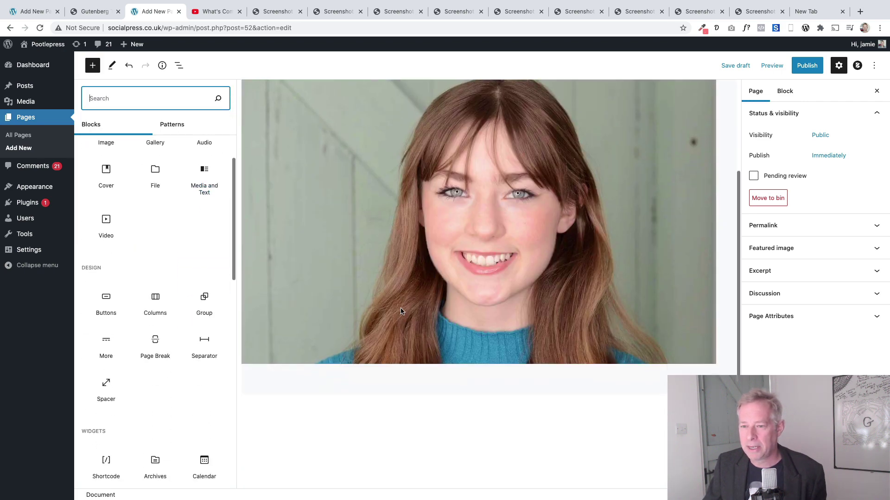
pyautogui.scroll(1, 214, 250)
pyautogui.moveTo(155, 205); pyautogui.dragTo(419, 326)
pyautogui.click(324, 458)
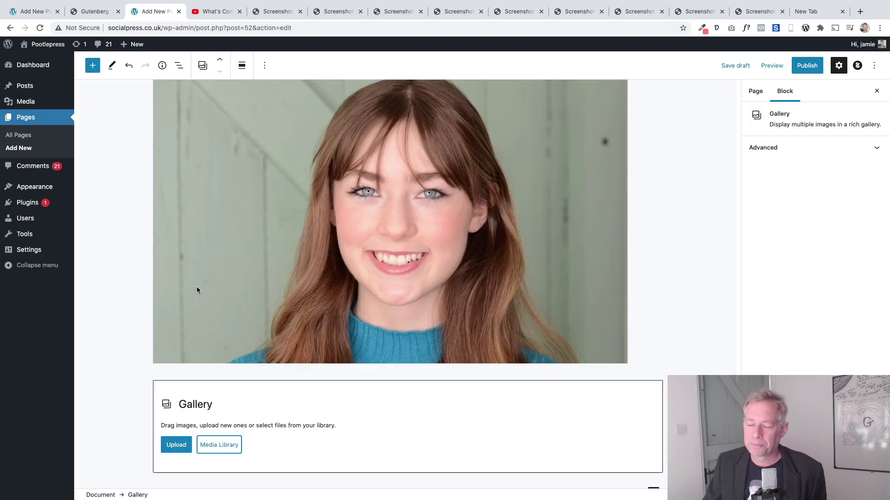
# Open the media library to fill the gallery
pyautogui.click(218, 445)
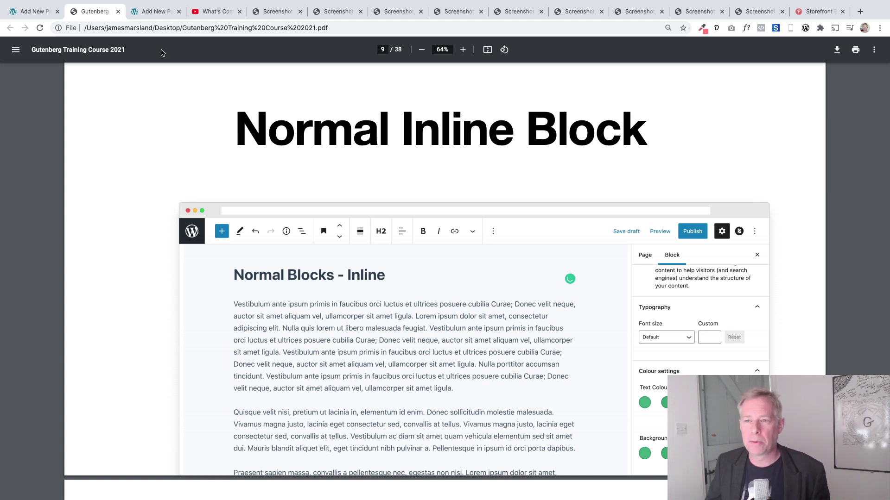
# Back on the Drag and Drop page, add an Image block under the title holding the portrait of the woman with bangs
pyautogui.click(153, 13)
pyautogui.click(93, 65)
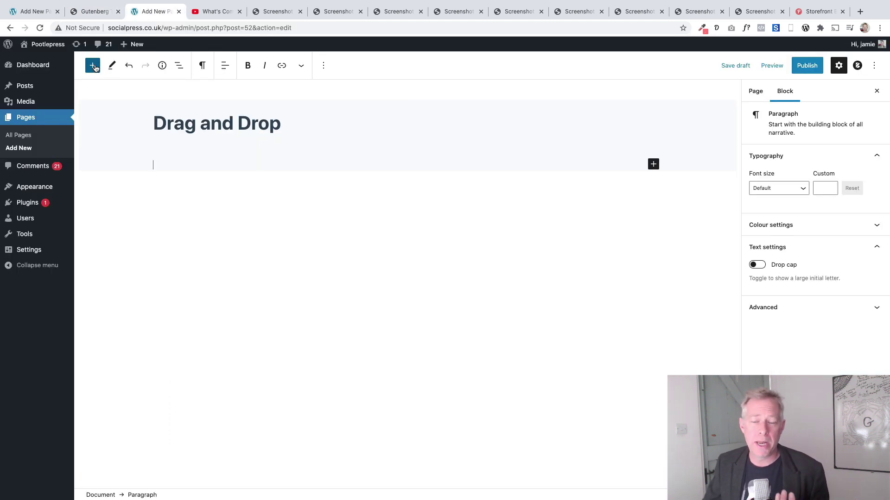
pyautogui.write('image')
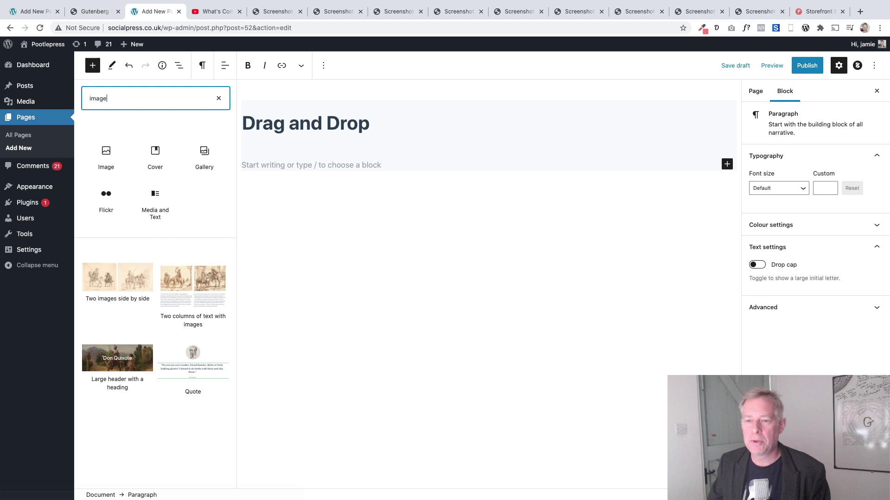
pyautogui.moveTo(96, 151); pyautogui.dragTo(379, 179)
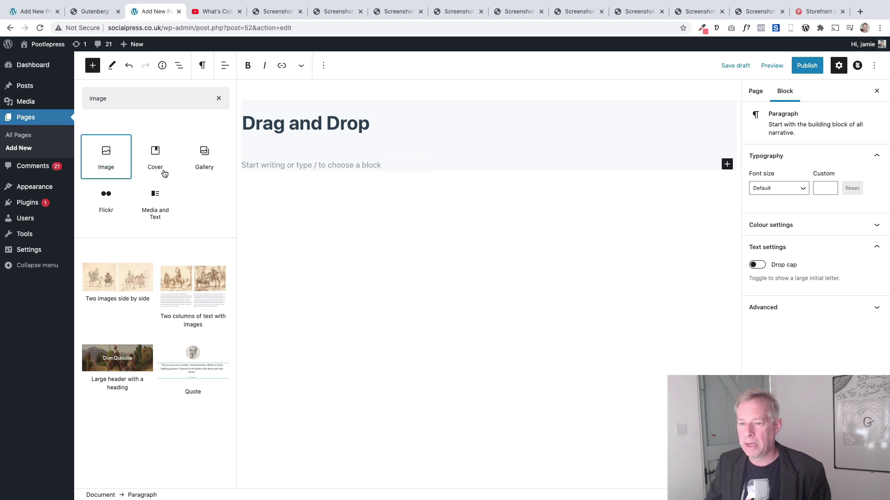
pyautogui.moveTo(120, 153); pyautogui.dragTo(391, 169)
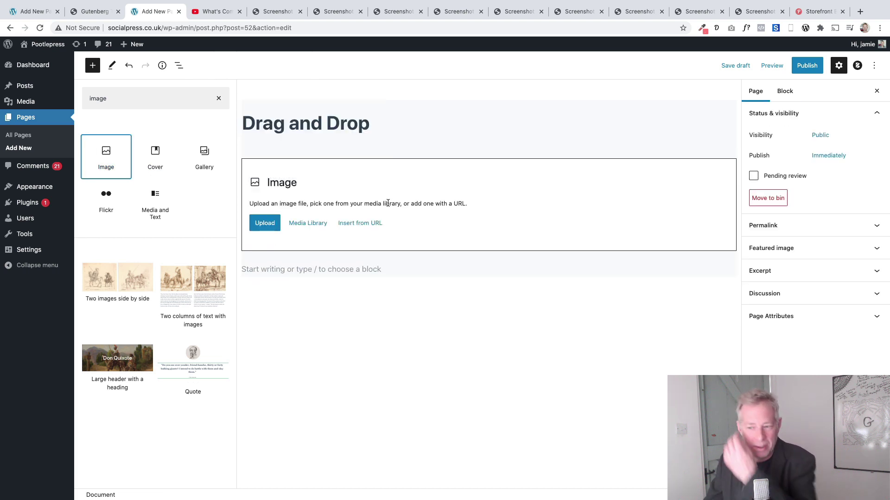
pyautogui.click(319, 224)
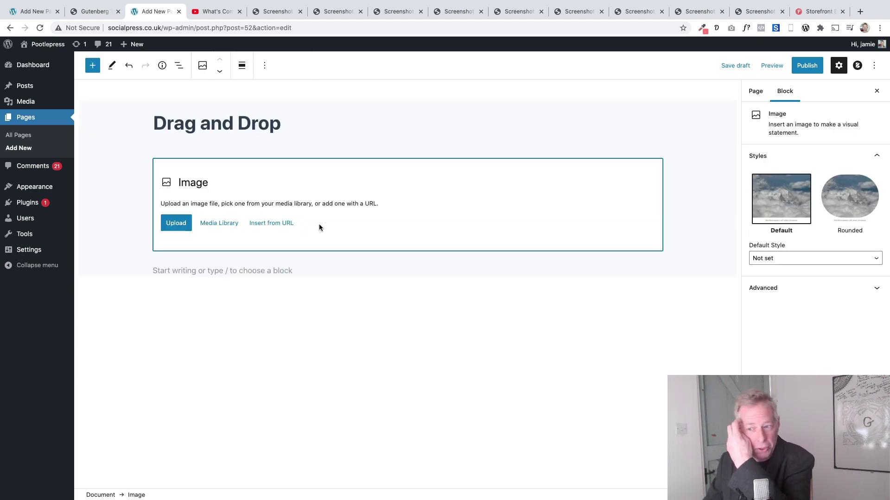
pyautogui.click(237, 223)
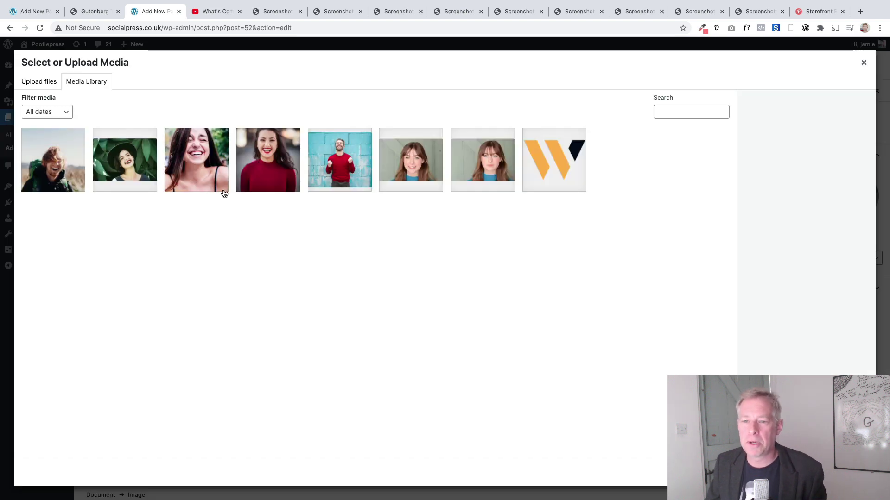
pyautogui.click(411, 172)
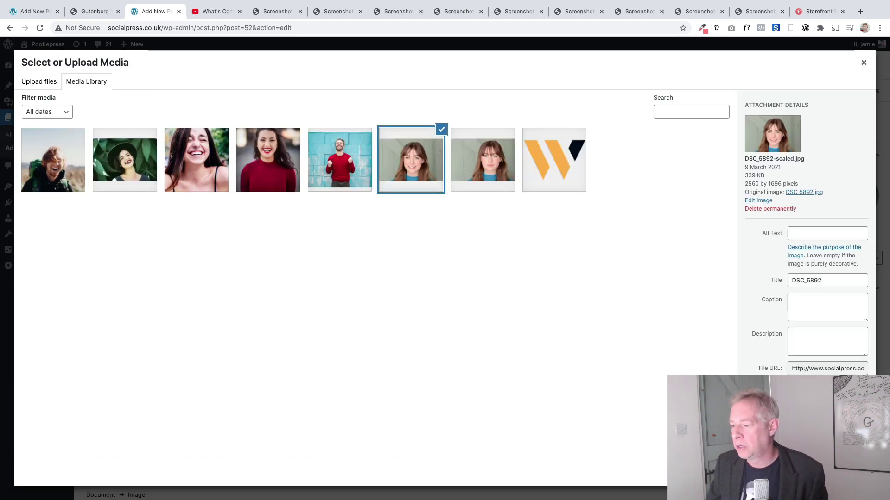
pyautogui.click(853, 473)
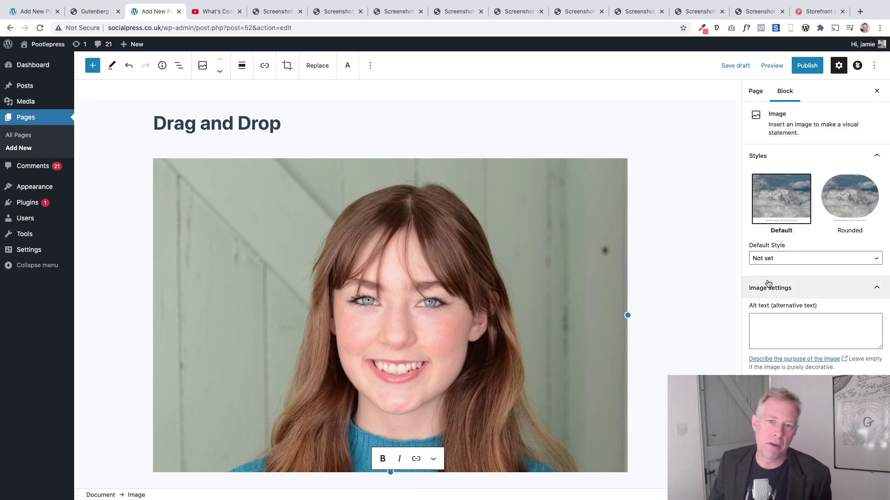
# Scroll the Image block's sidebar to browse its Styles
pyautogui.scroll(-1, 808, 328)
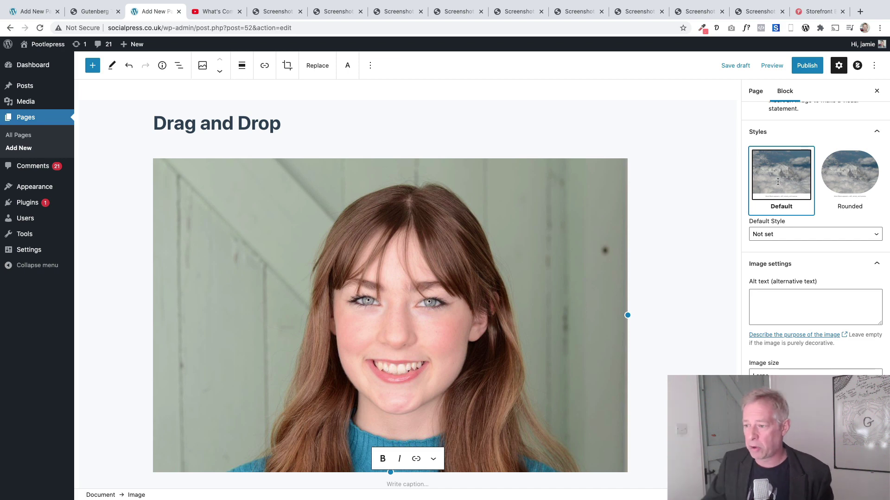
# Delete the photo, place a Cover block under the title and bring up its media library
pyautogui.press('BackSpace')
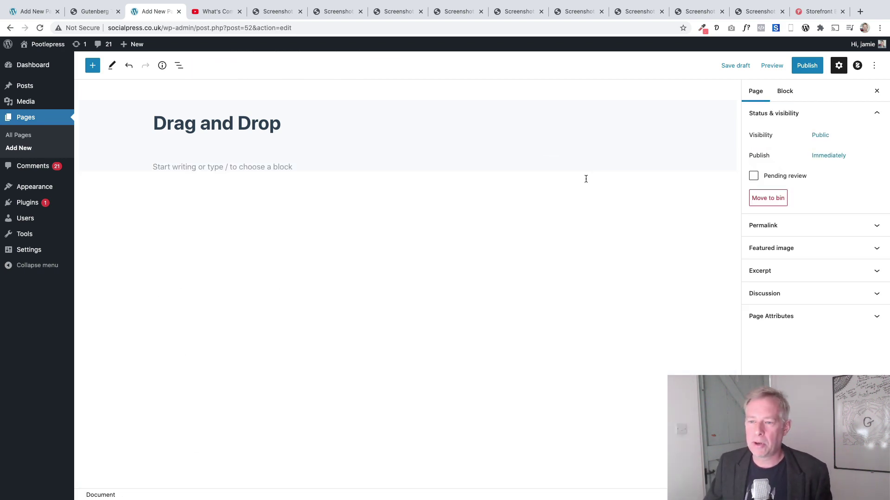
pyautogui.click(93, 65)
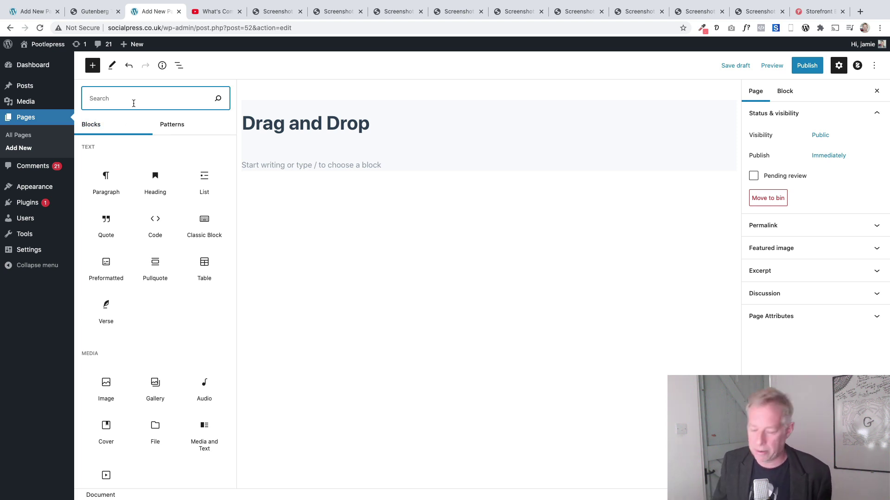
pyautogui.write('cover')
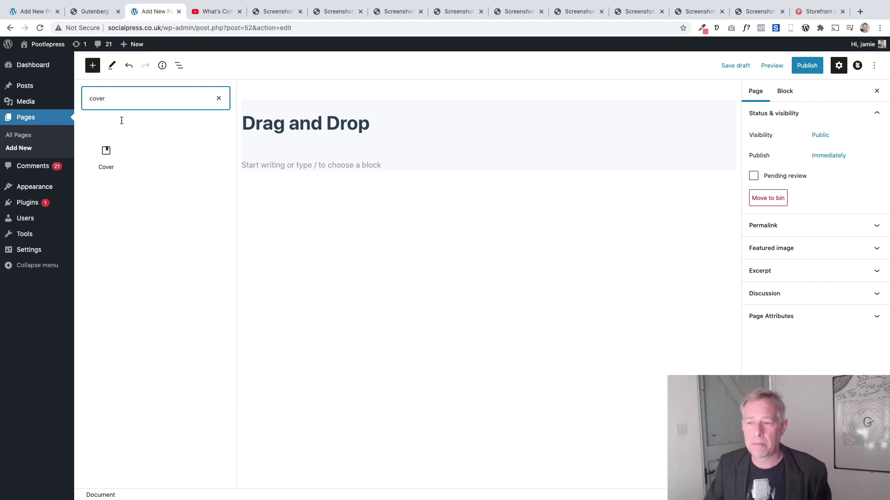
pyautogui.moveTo(107, 155); pyautogui.dragTo(330, 160)
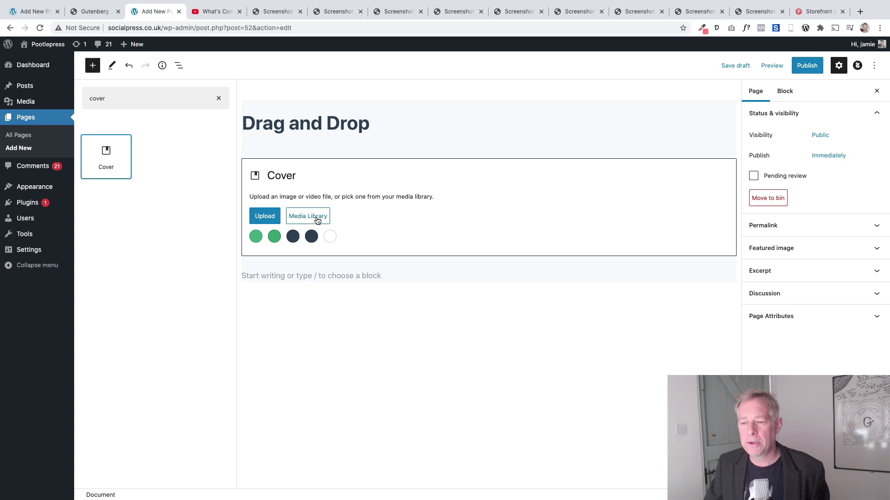
pyautogui.click(206, 218)
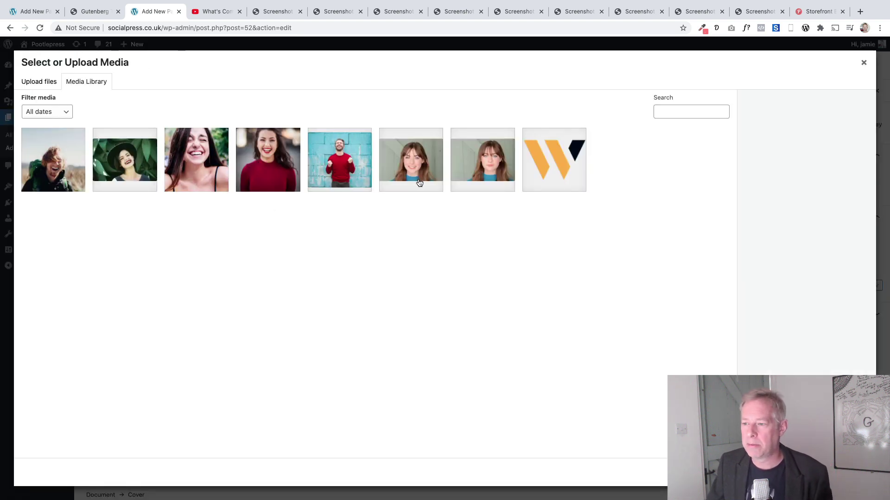
# Use the smiling woman's portrait as the Cover background and type 'Welcome to our website' over it
pyautogui.click(419, 183)
pyautogui.click(848, 472)
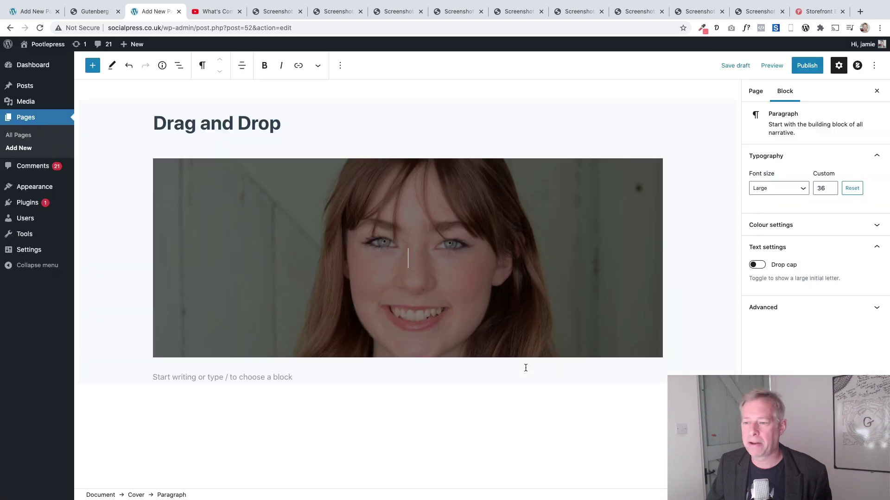
pyautogui.write('We')
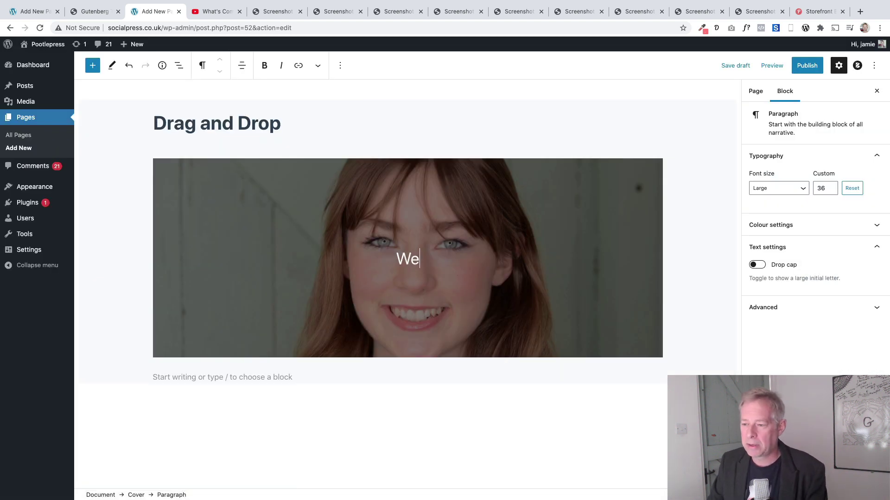
pyautogui.write('lcome to our website')
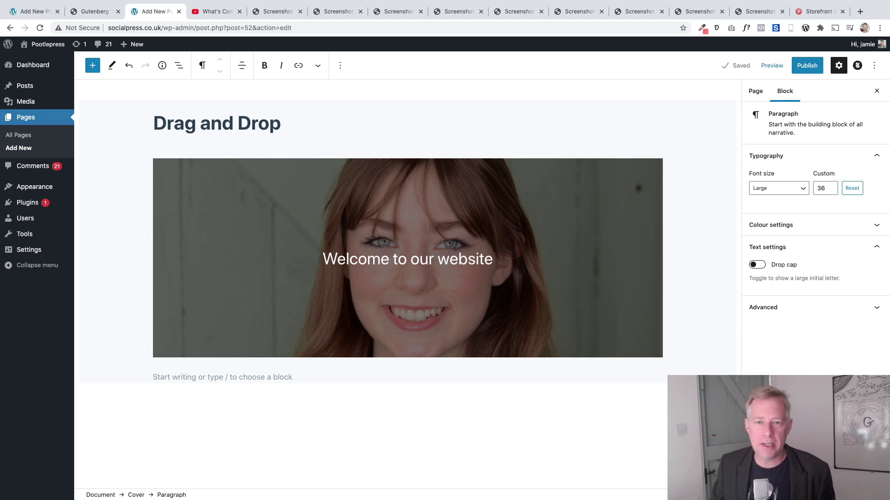
# Add a Buttons block inside the cover below the welcome line, labelled 'BOOK NOW'
pyautogui.click(94, 64)
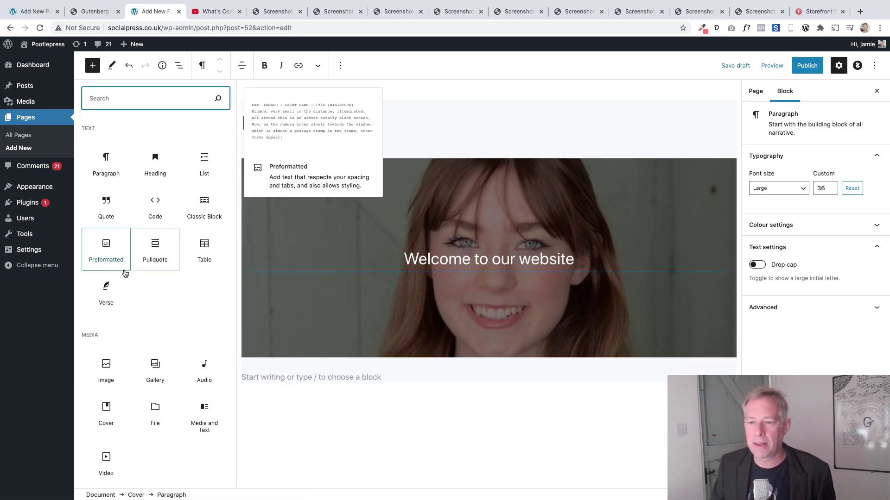
pyautogui.write('buttons')
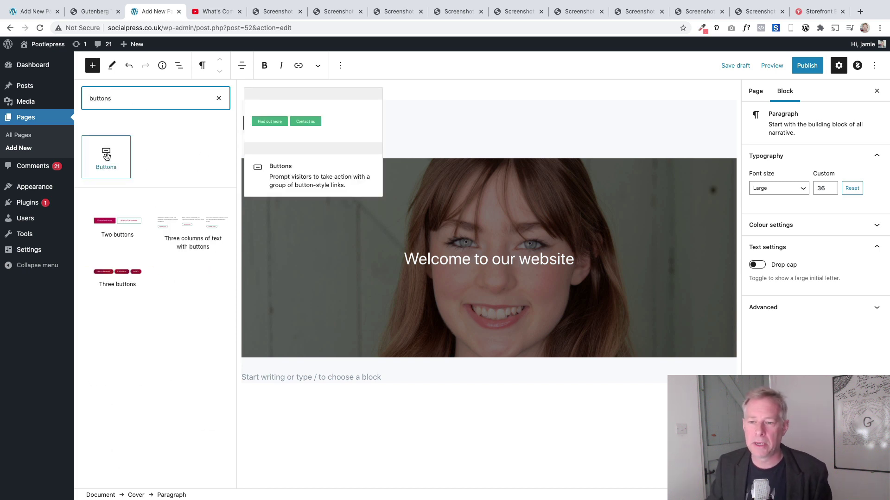
pyautogui.moveTo(106, 155); pyautogui.dragTo(513, 279)
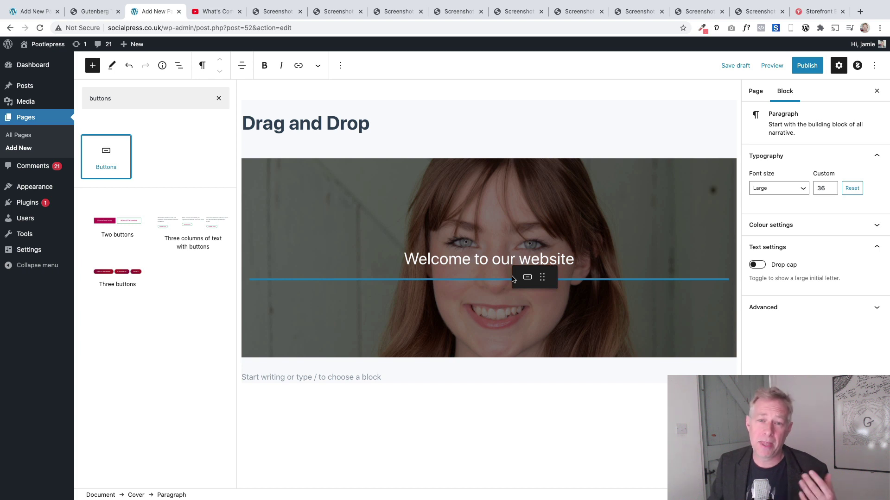
pyautogui.moveTo(513, 279); pyautogui.dragTo(513, 279)
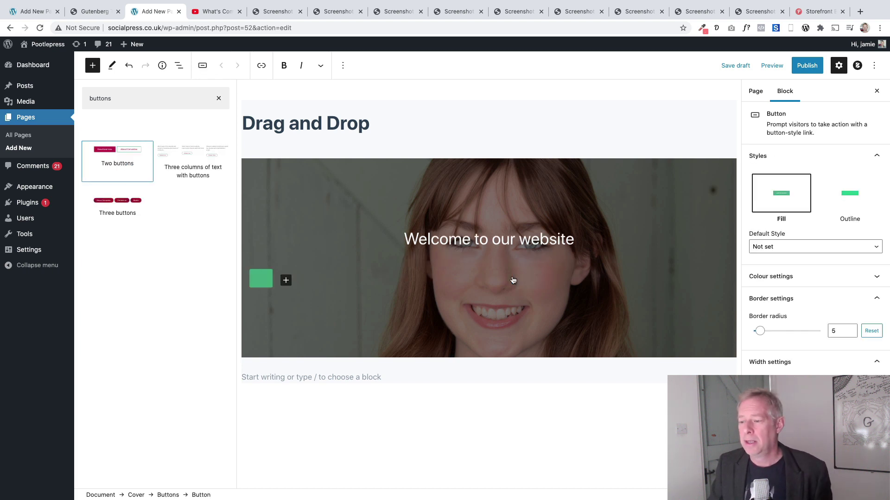
pyautogui.click(264, 280)
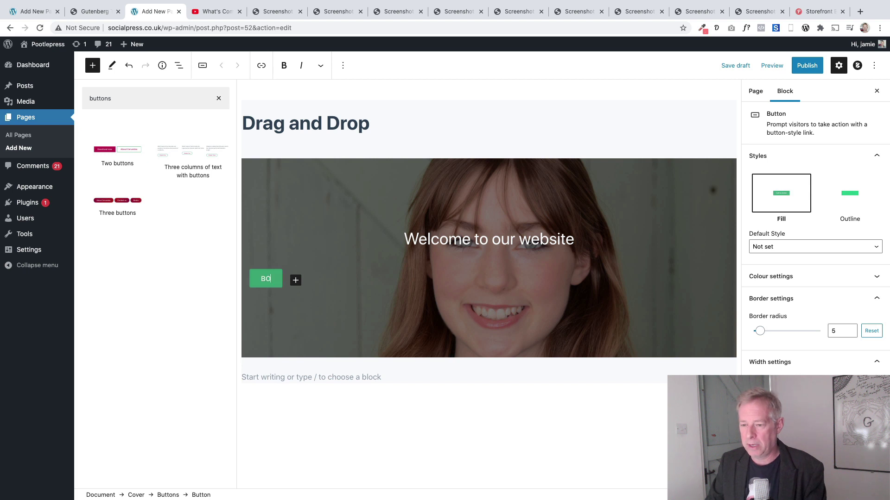
pyautogui.write('B')
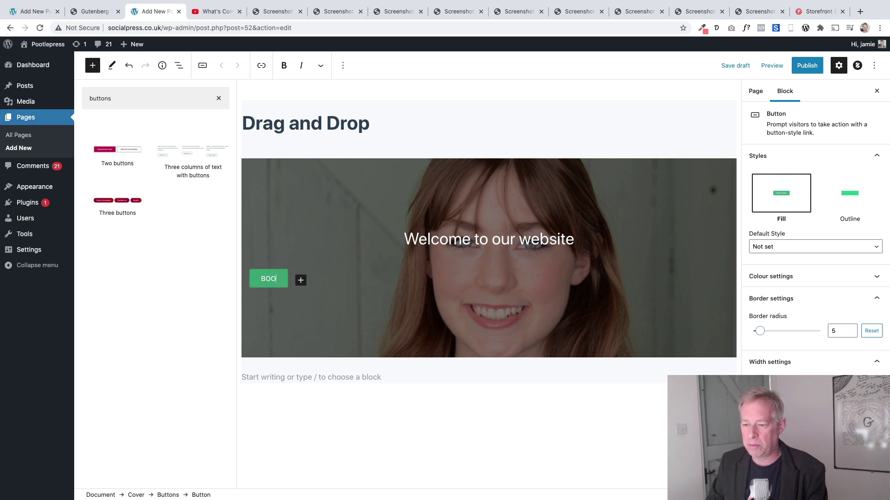
pyautogui.write('K NOW')
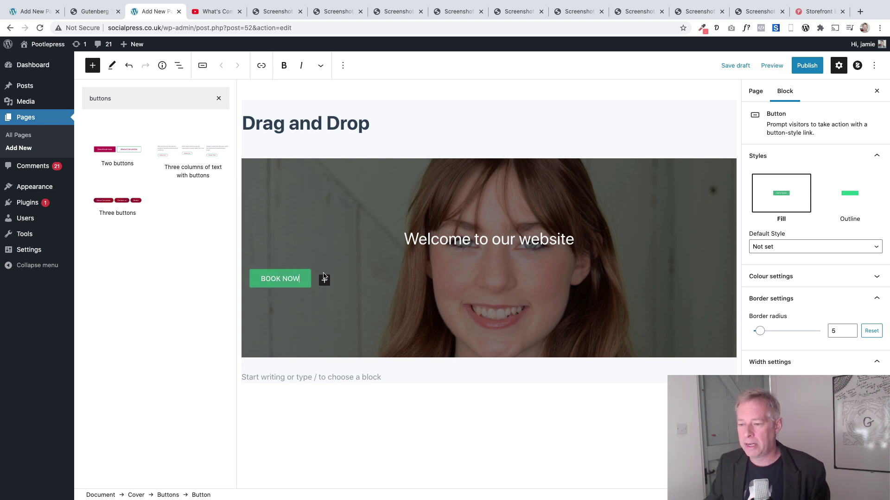
# Justify the button group to center so BOOK NOW sits centred in the cover
pyautogui.click(381, 278)
pyautogui.click(242, 66)
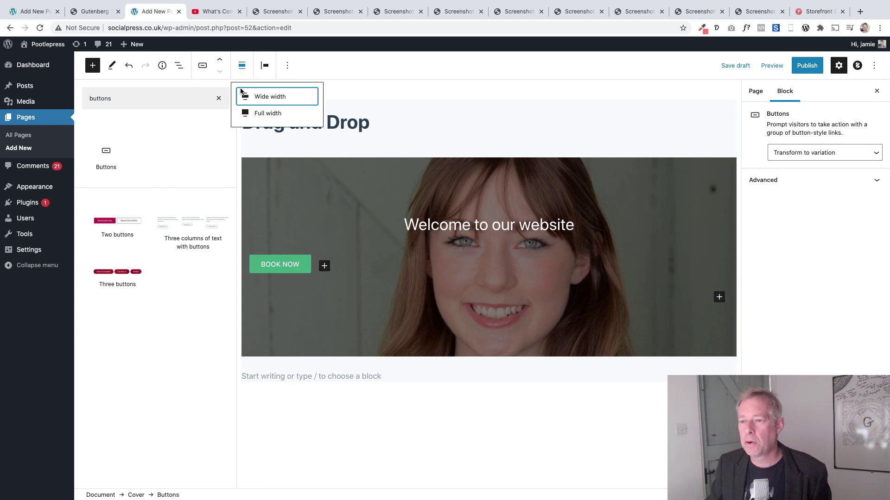
pyautogui.click(265, 65)
pyautogui.click(264, 65)
pyautogui.click(283, 111)
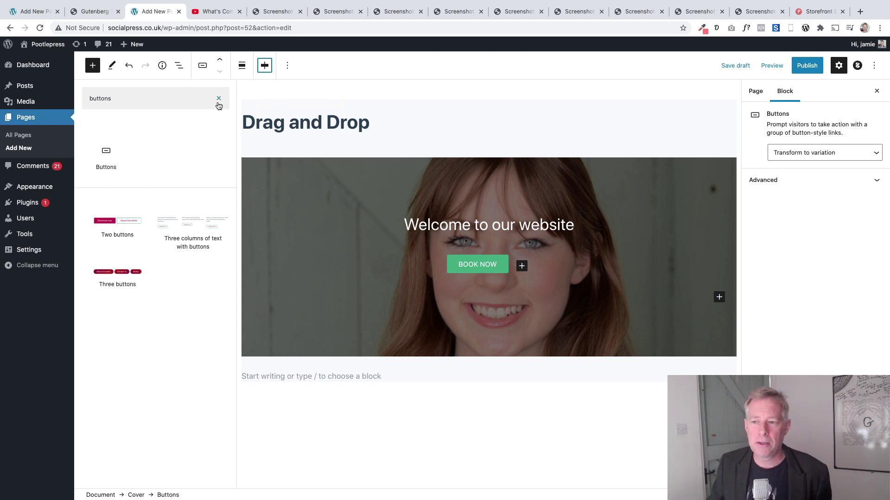
pyautogui.click(218, 98)
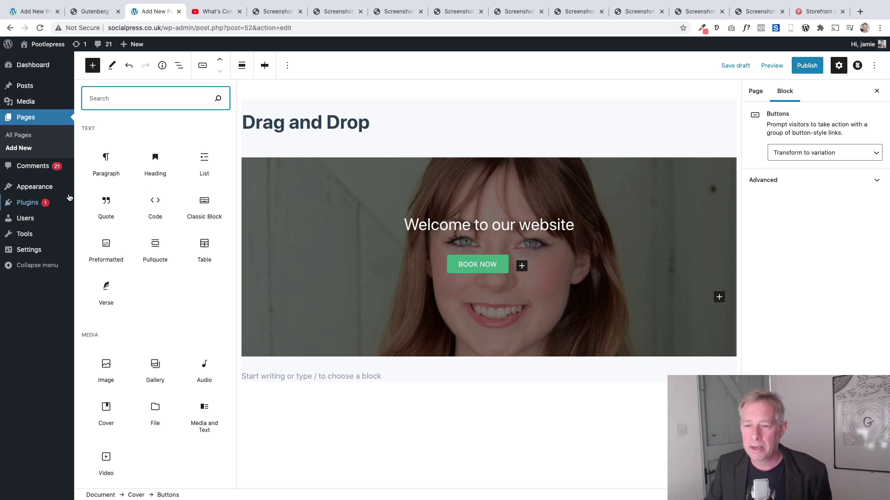
# Insert a paragraph of random filler letters above BOOK NOW and align its text center
pyautogui.moveTo(105, 162); pyautogui.dragTo(454, 244)
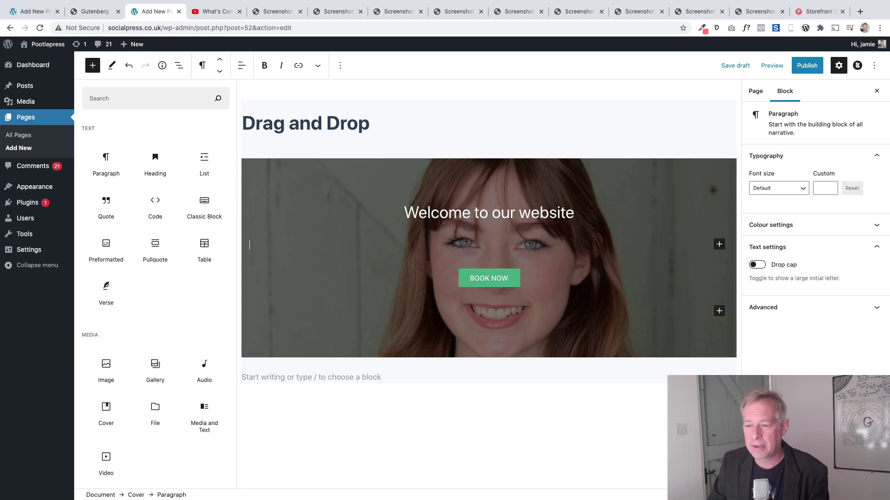
pyautogui.write('KLSJDFJSLKDJFLKJSDLKF JKLSJDLKFJSDFJLKSDJKLFJSDKLFJ')
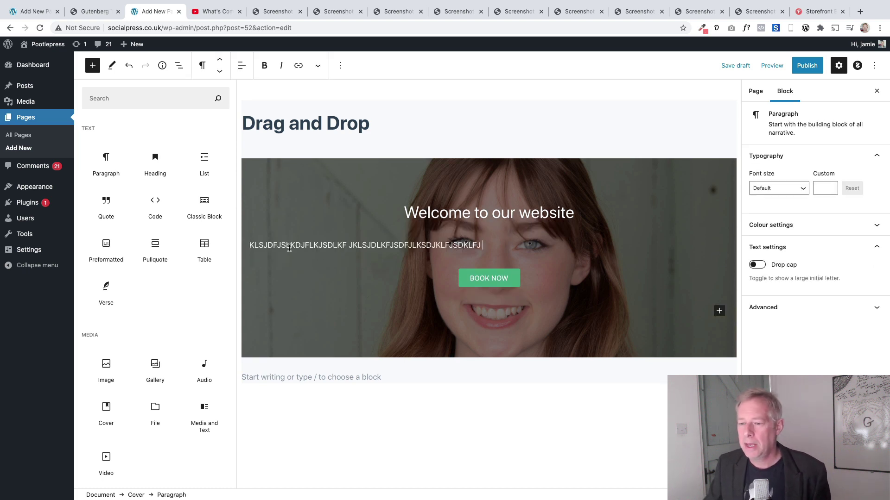
pyautogui.click(240, 72)
pyautogui.click(258, 116)
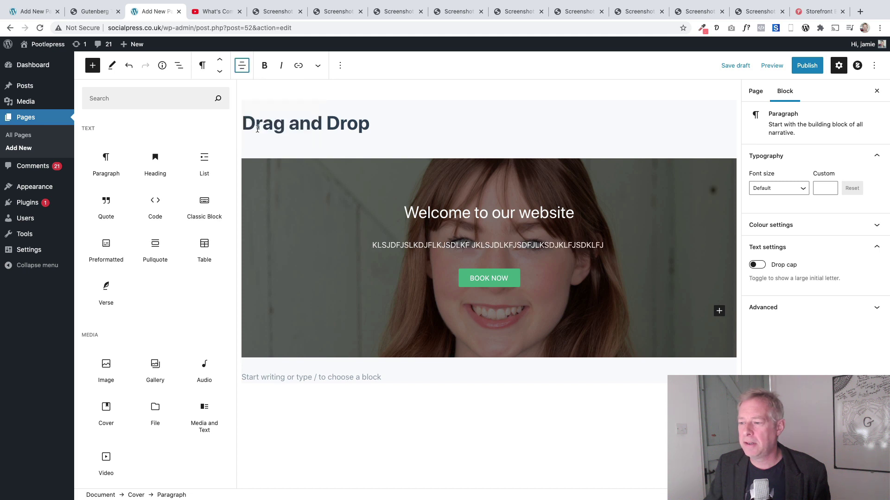
pyautogui.tripleClick(427, 247)
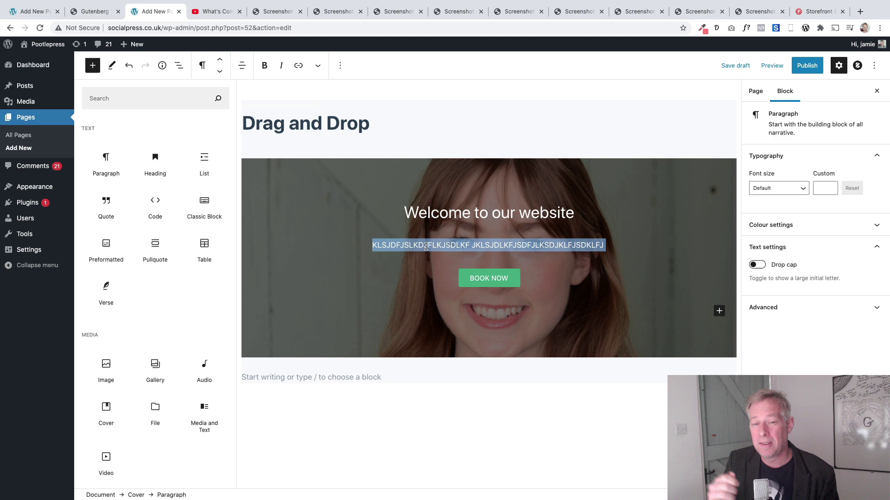
# Switch to the YouTube tab playing the WordPress 5.7 video
pyautogui.hotkey('ctrl', 'Tab')
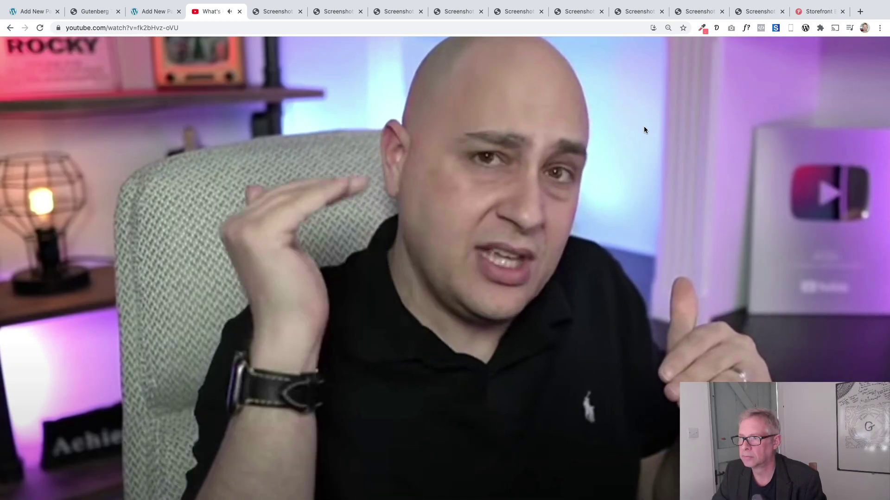
# Scroll the YouTube page up three notches and back down again
pyautogui.scroll(5, 644, 126)
pyautogui.scroll(-3, 642, 132)
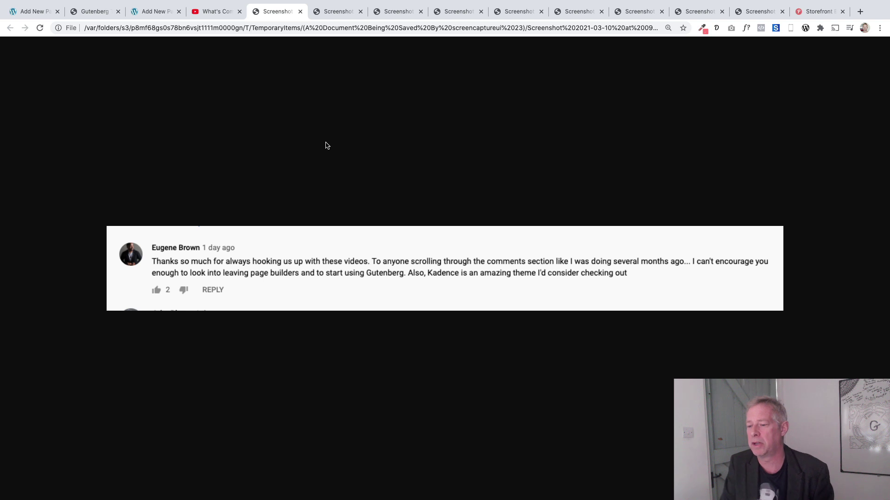
# Step through two Screenshot tabs to the Elementor Pro panic and Gutenberg rebuild comments
pyautogui.click(332, 14)
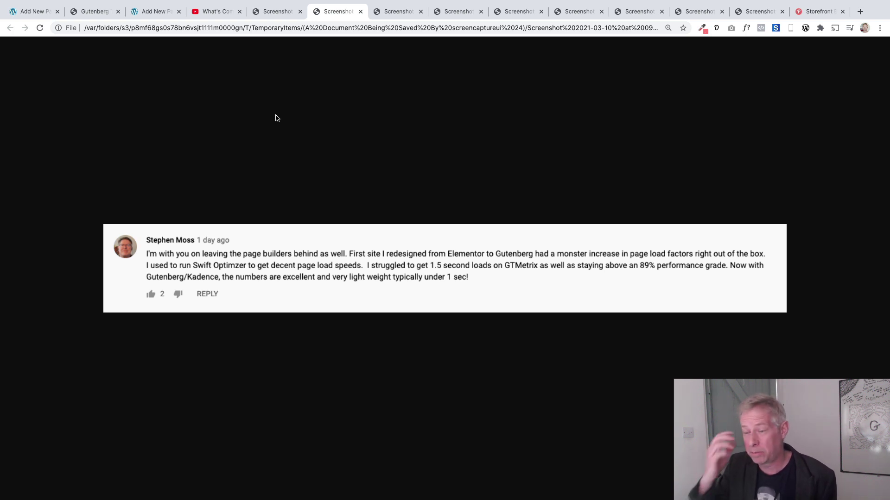
pyautogui.click(401, 17)
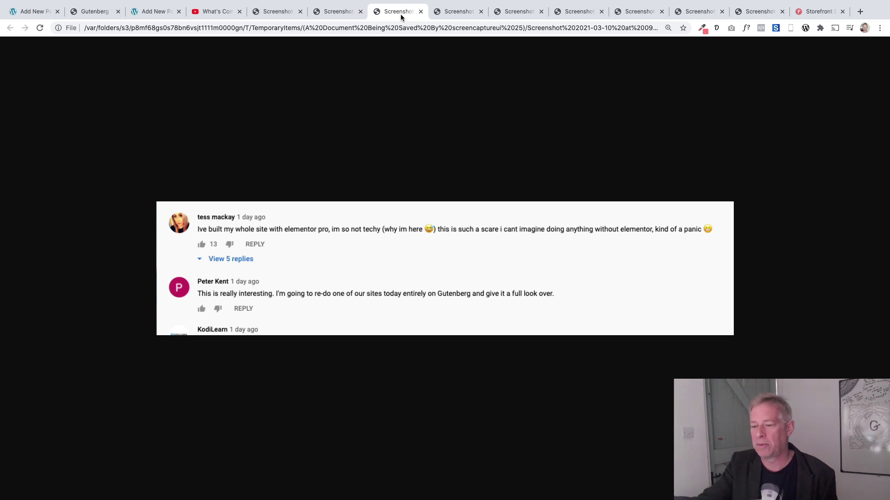
# Advance two Screenshot tabs to the comment about a messy Divi-to-Kadence conversion
pyautogui.click(463, 12)
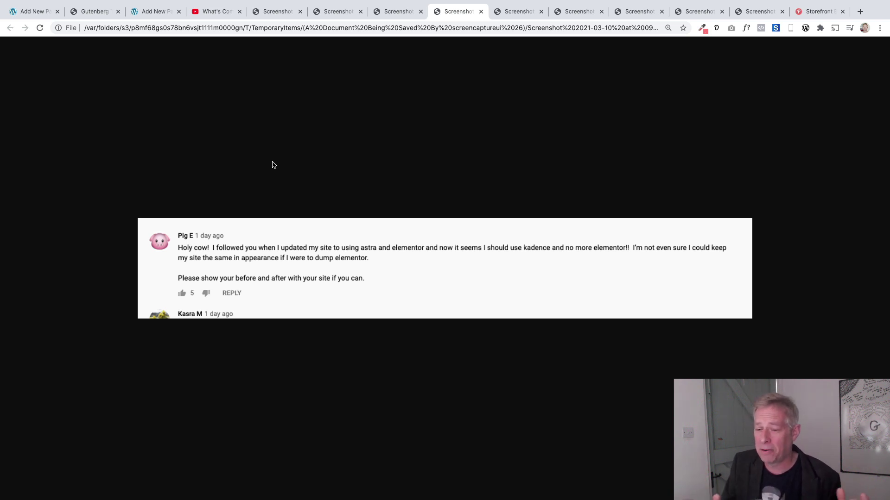
pyautogui.click(522, 12)
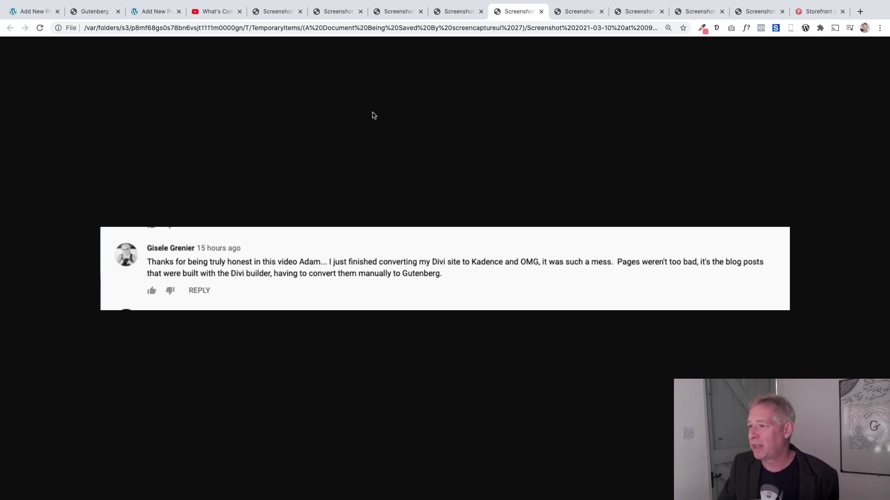
# Advance two Screenshot tabs to the 'The End Of Elementor!' comment and zoom to 125%
pyautogui.click(572, 11)
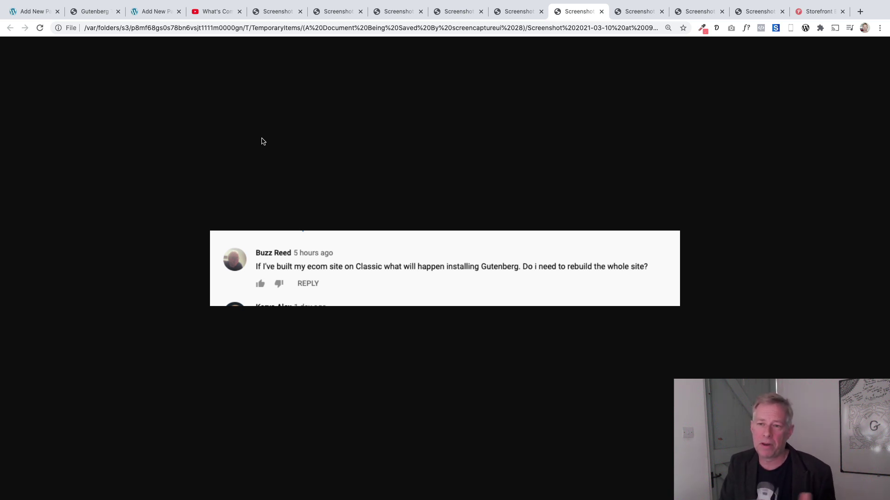
pyautogui.click(638, 11)
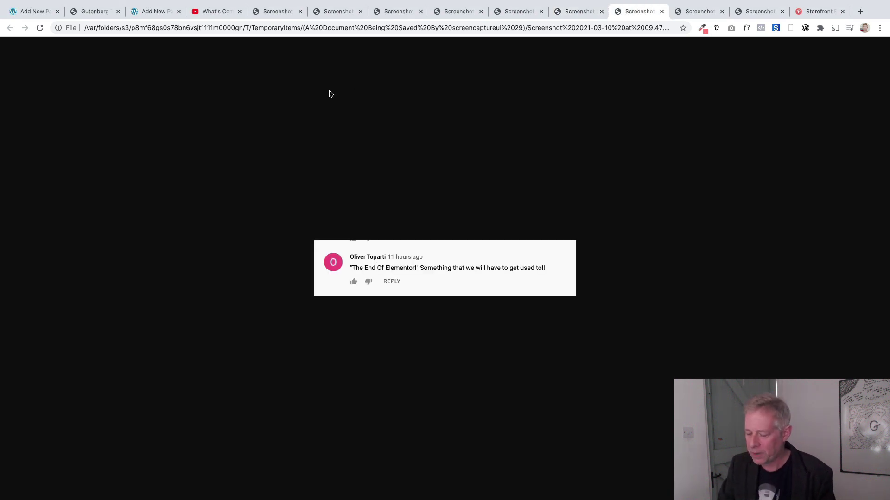
pyautogui.press('super+equal')
pyautogui.press('super+equal')
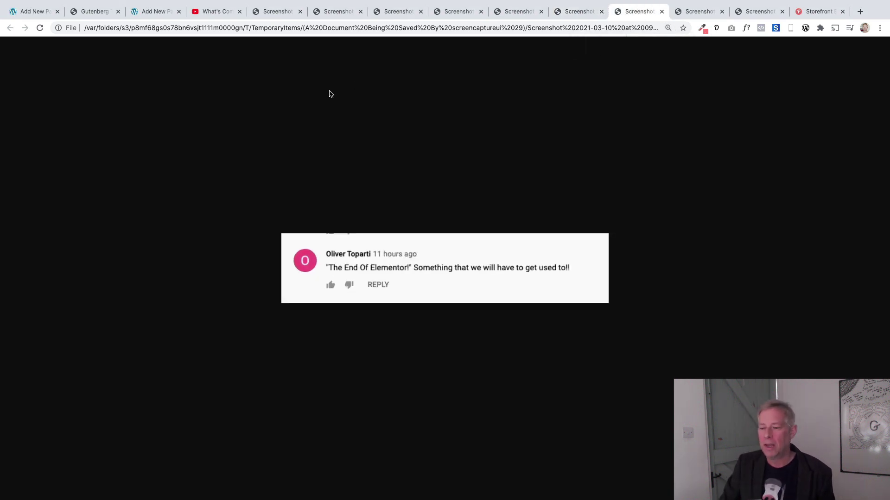